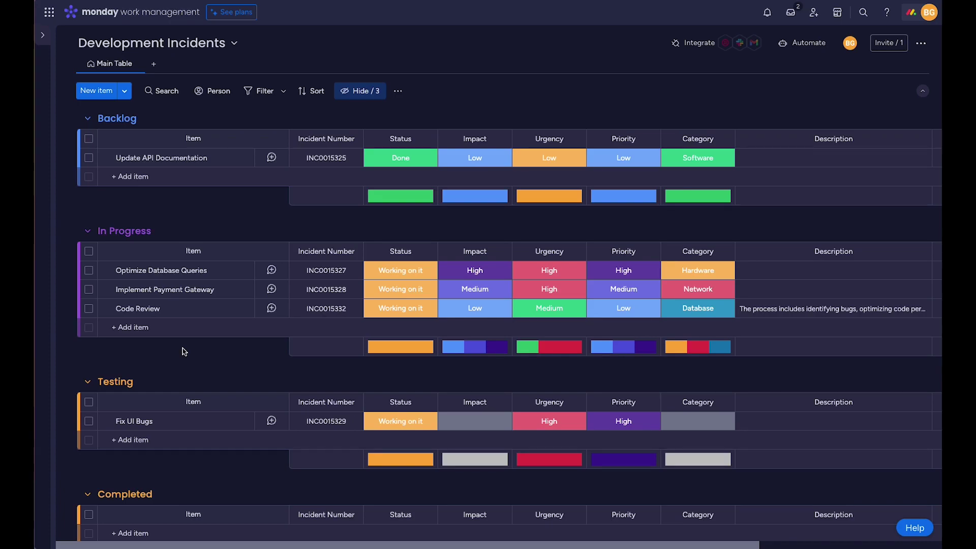
# Add a QA Testing Issue item to In Progress with status Working on it
pyautogui.click(148, 330)
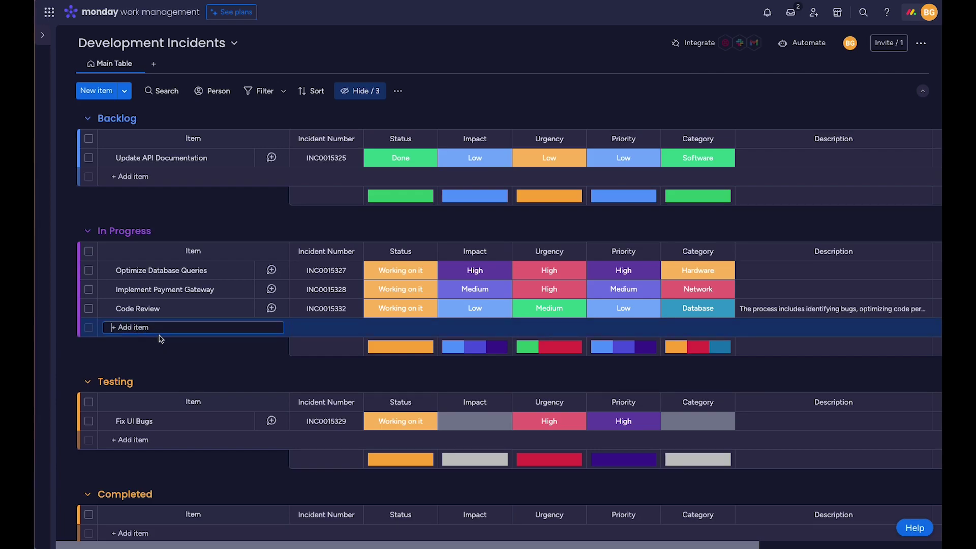
pyautogui.write('QA Te')
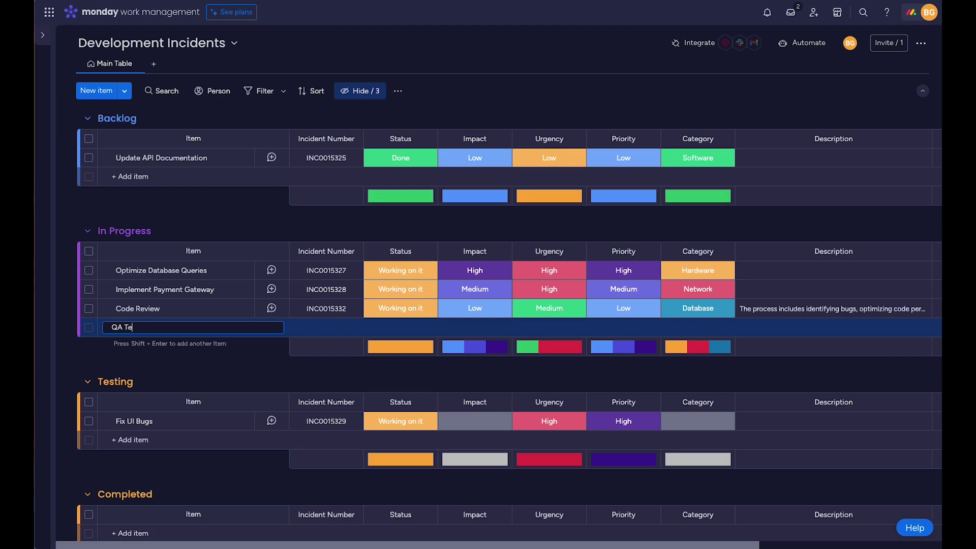
pyautogui.write('sting Issue')
pyautogui.press('Return')
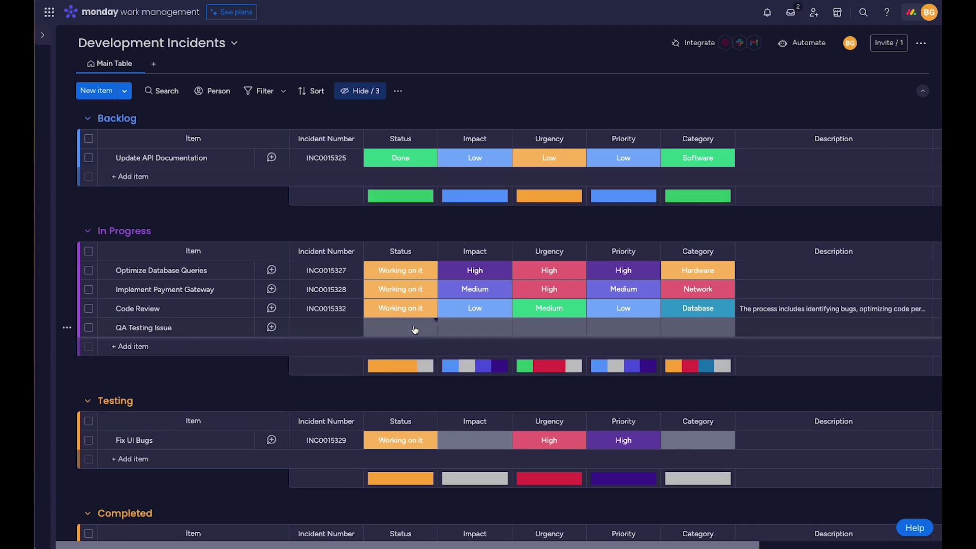
pyautogui.click(415, 330)
pyautogui.click(401, 363)
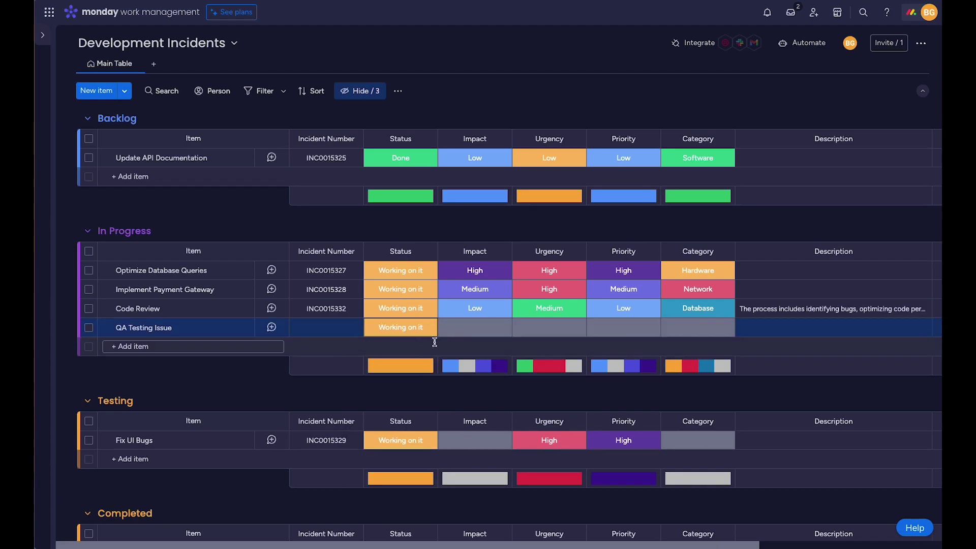
# Give QA Testing Issue Medium impact, Low urgency, Low priority and Software category
pyautogui.click(489, 327)
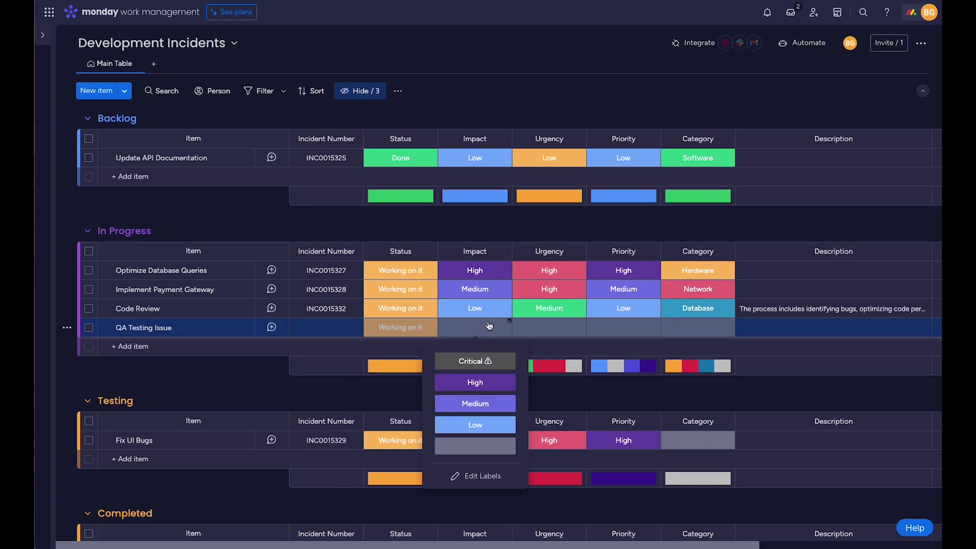
pyautogui.click(475, 400)
pyautogui.click(549, 328)
pyautogui.click(549, 393)
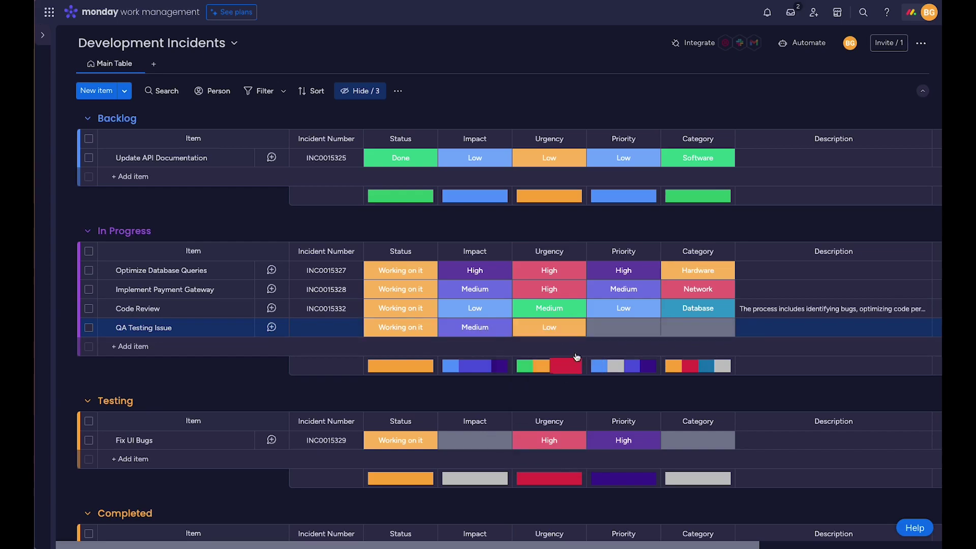
pyautogui.click(607, 328)
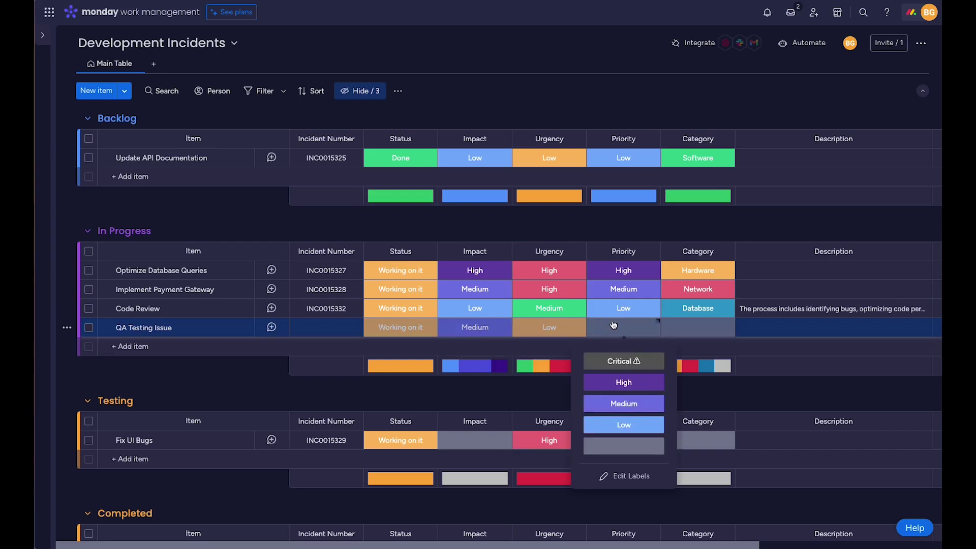
pyautogui.click(623, 424)
pyautogui.click(698, 327)
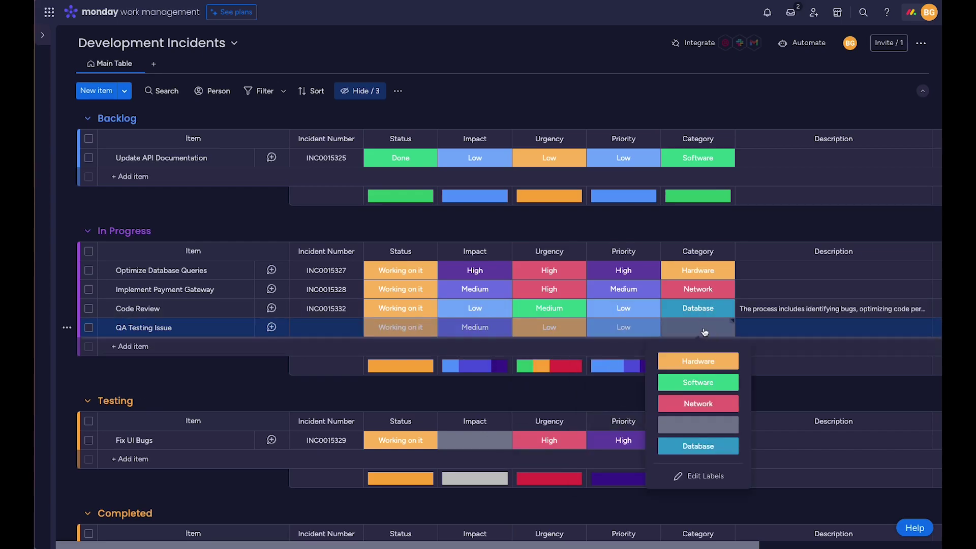
pyautogui.click(698, 381)
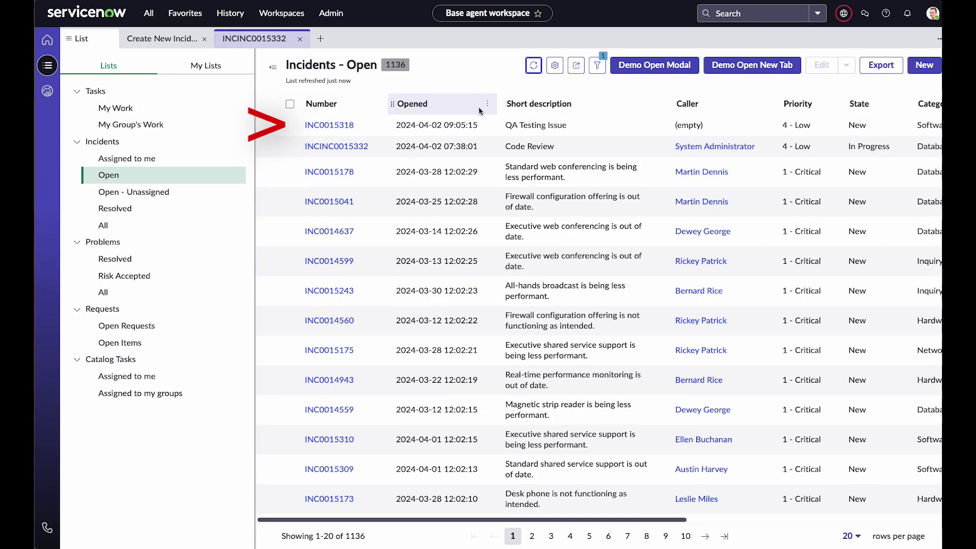
# Open incident INC0015318, then collapse and re-expand its Incident form section
pyautogui.click(330, 125)
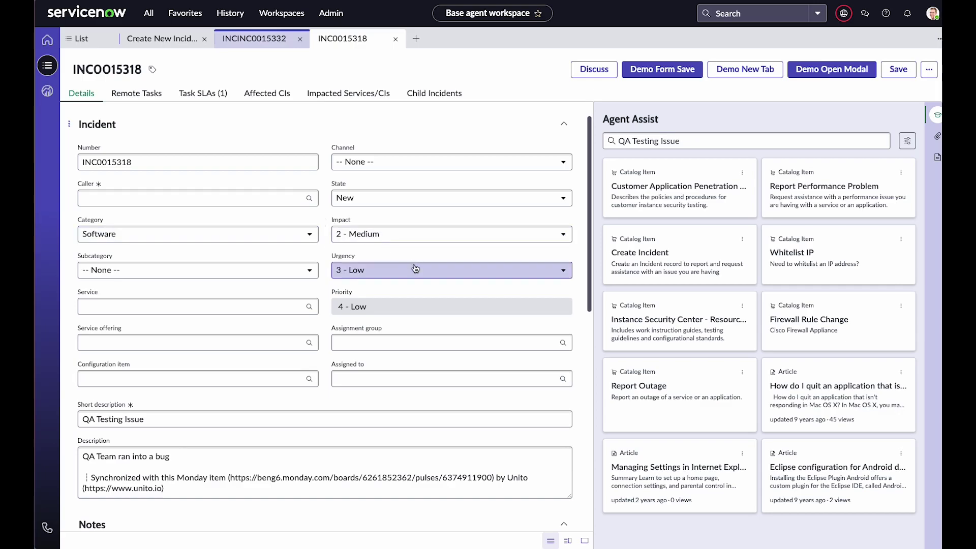
pyautogui.scroll(-2, 412, 291)
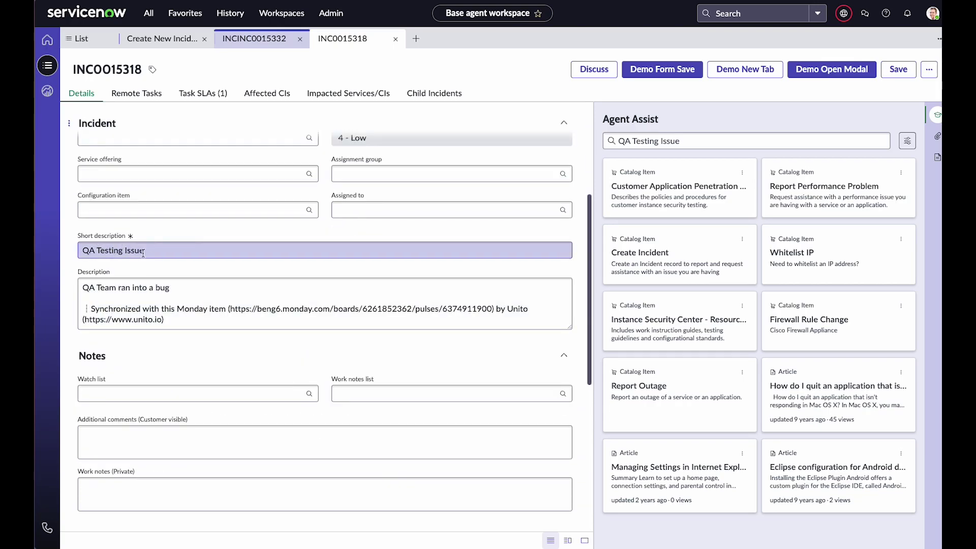
pyautogui.scroll(5, 159, 267)
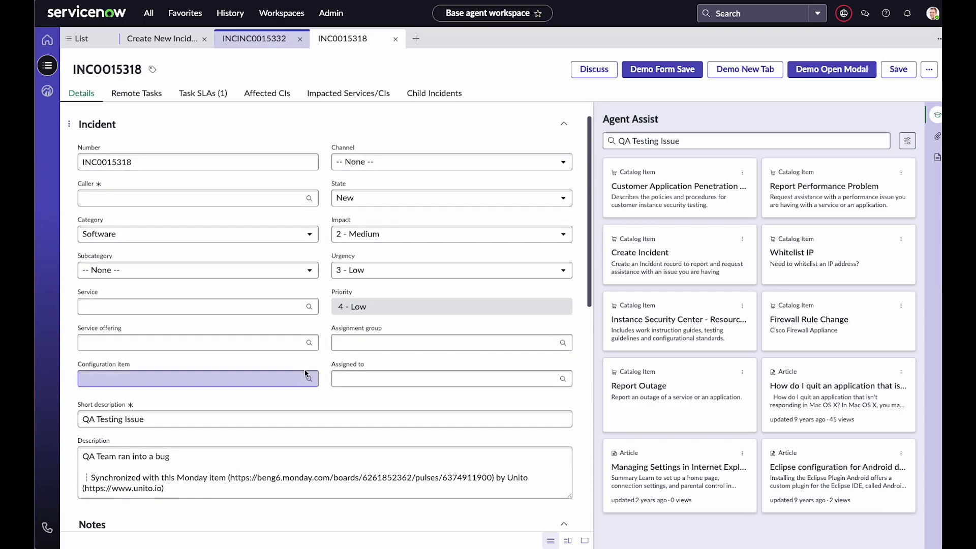
pyautogui.click(265, 125)
pyautogui.click(266, 124)
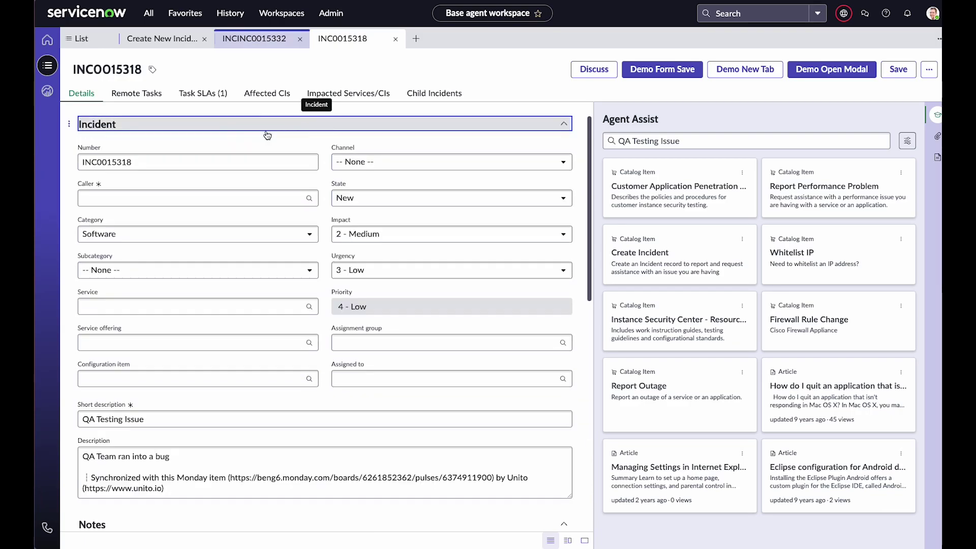
pyautogui.click(153, 162)
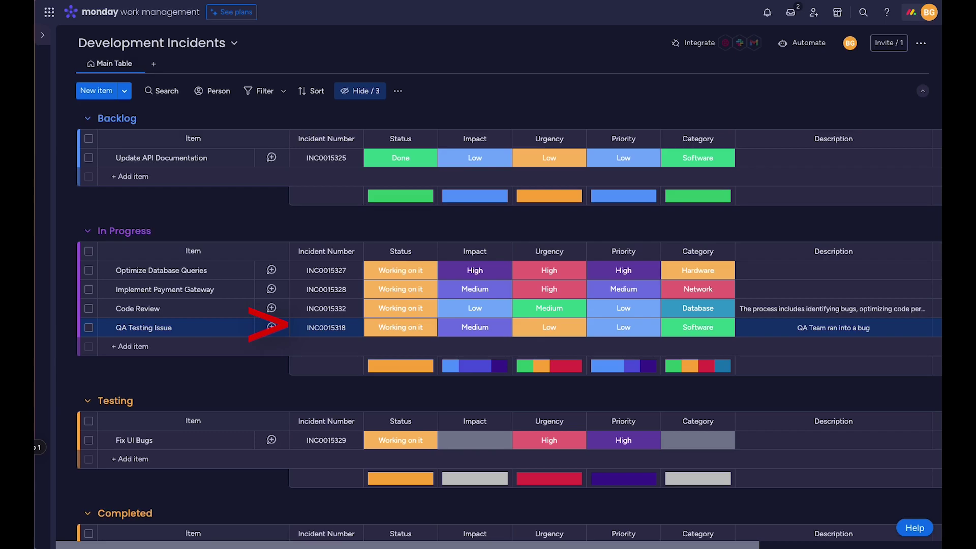
pyautogui.click(326, 328)
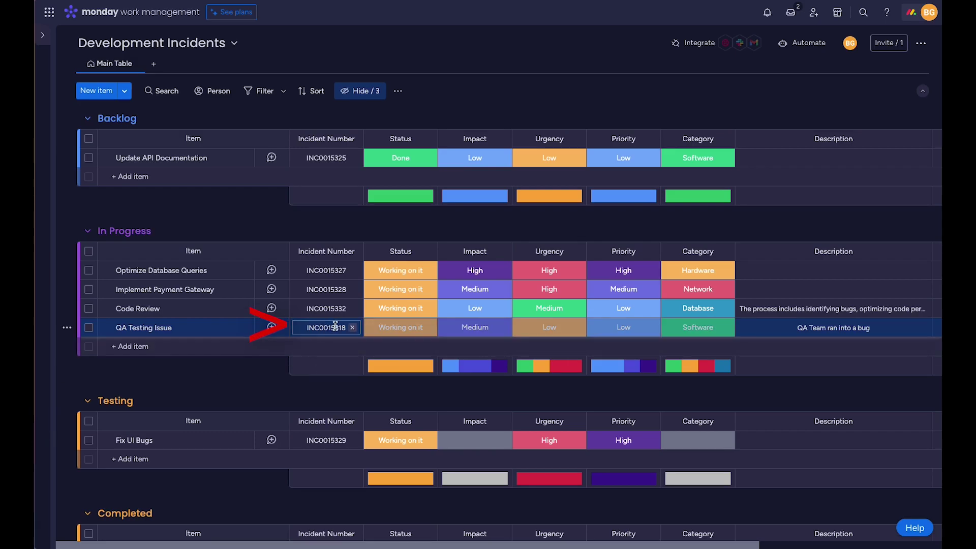
pyautogui.click(251, 349)
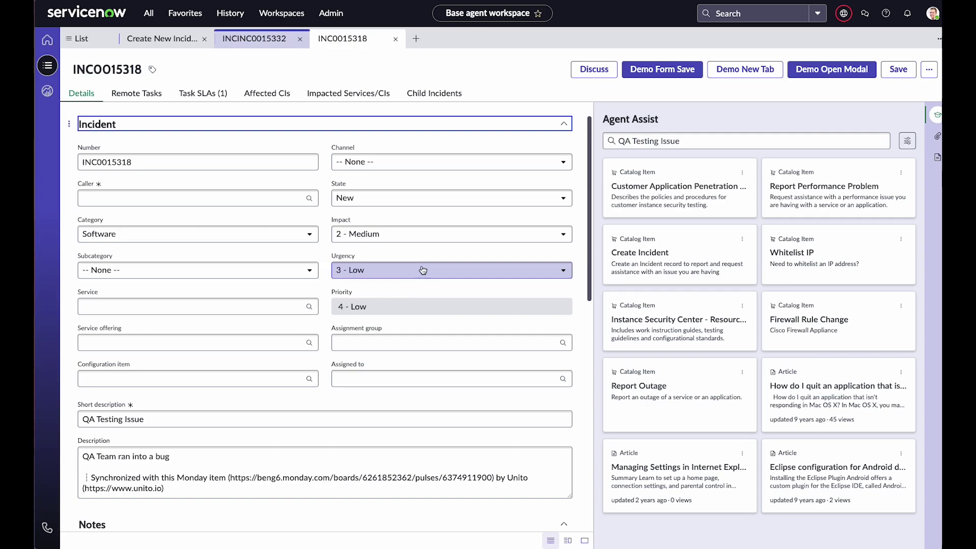
# Set INC0015318's impact to 1 - High and its urgency to 2 - Medium
pyautogui.click(509, 238)
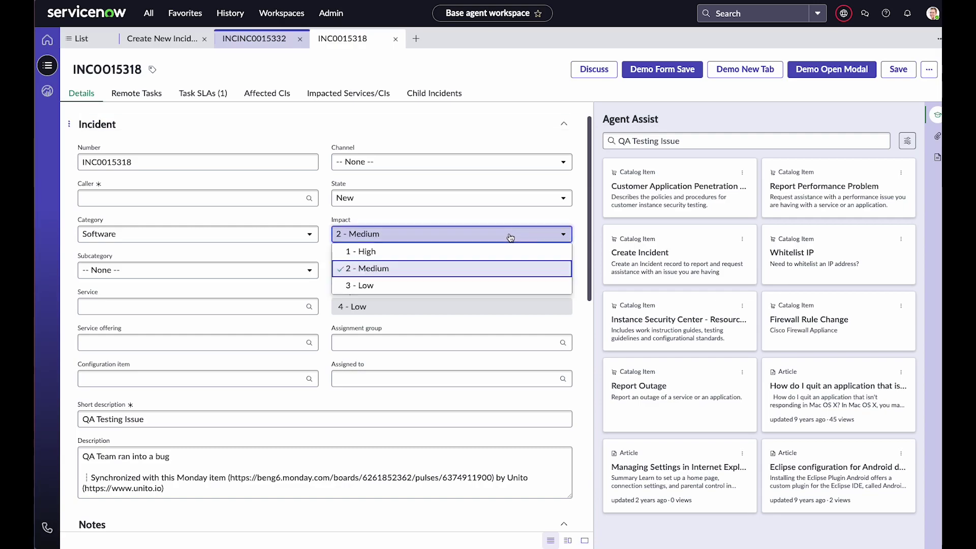
pyautogui.click(510, 252)
pyautogui.click(505, 271)
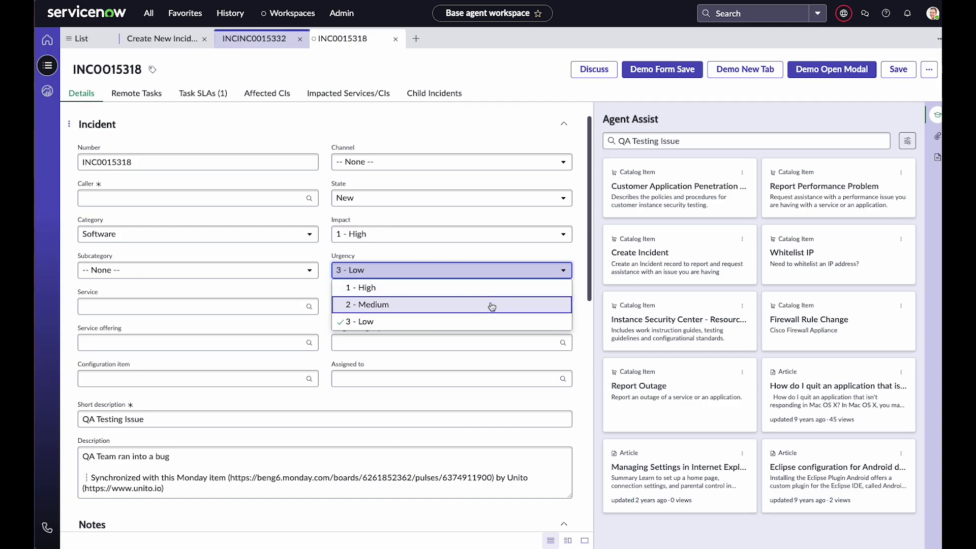
pyautogui.click(492, 305)
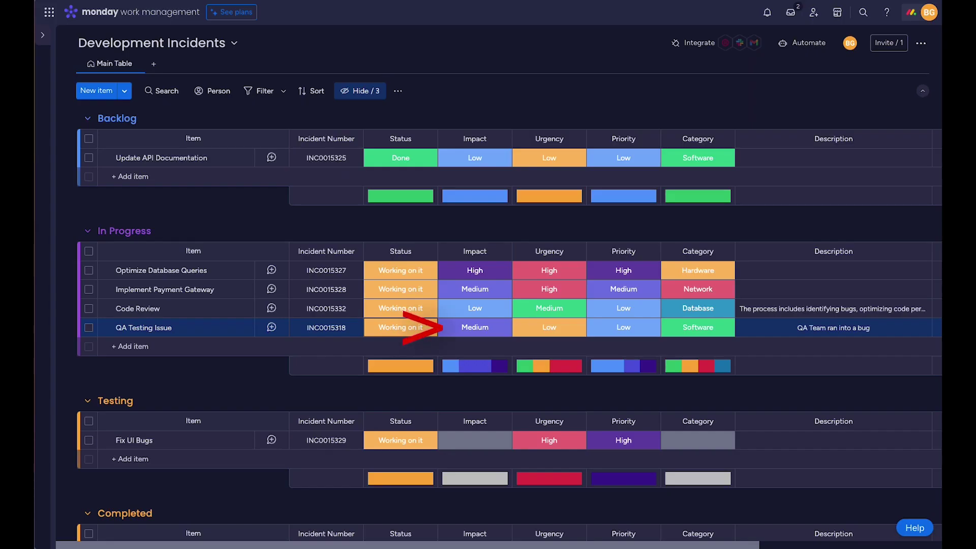
# View QA Testing Issue's updates panel, then open the Unito flow's connected-tools settings
pyautogui.click(271, 328)
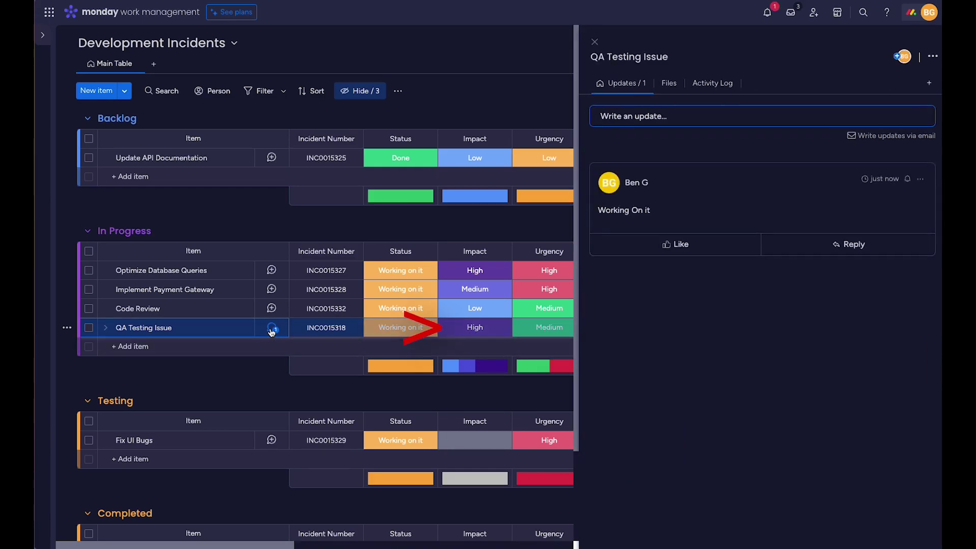
pyautogui.click(595, 42)
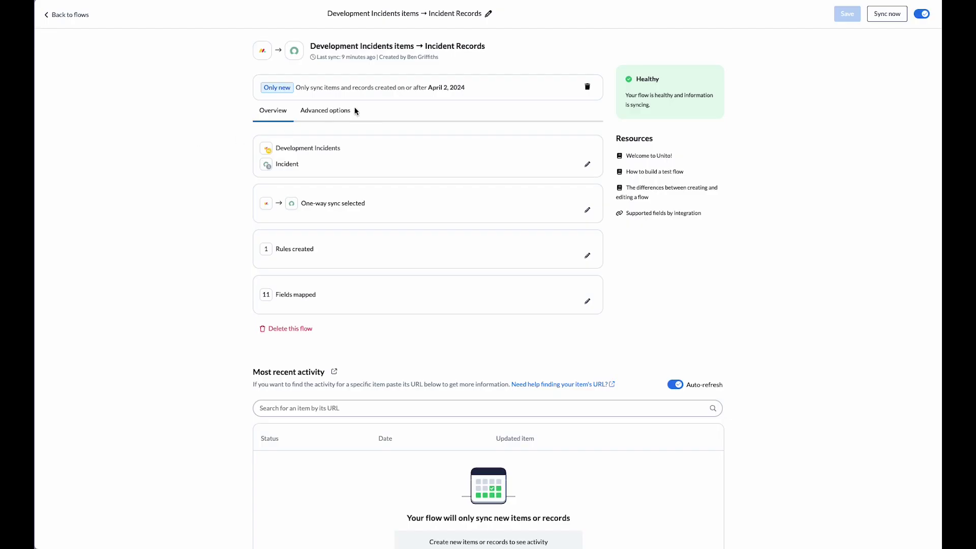
pyautogui.click(587, 166)
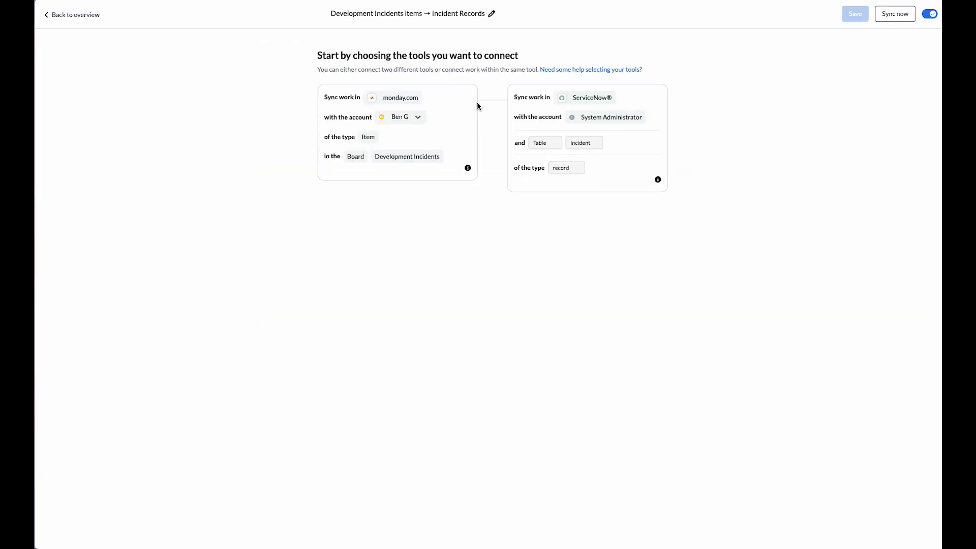
# Open, dismiss and reopen the monday.com account list on the flow's tool selection page
pyautogui.click(419, 117)
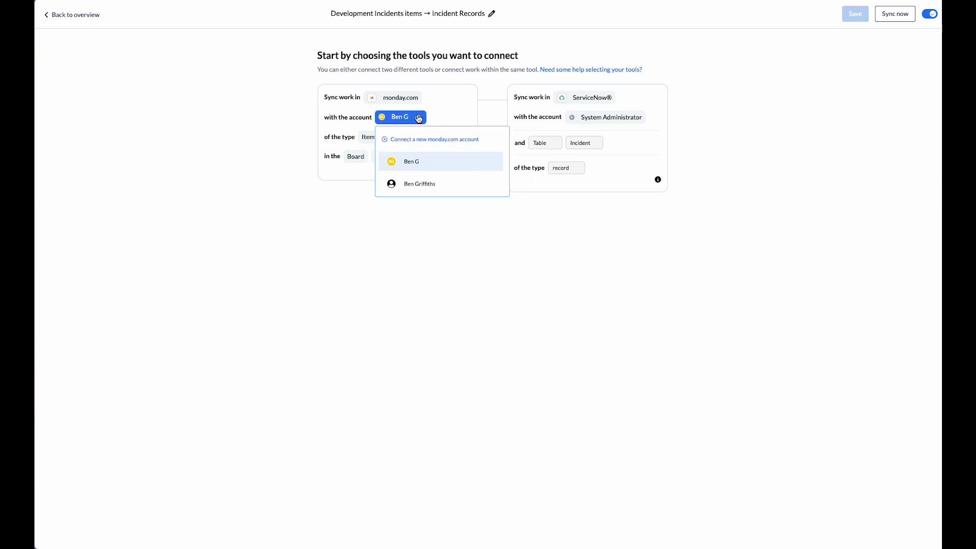
pyautogui.click(463, 125)
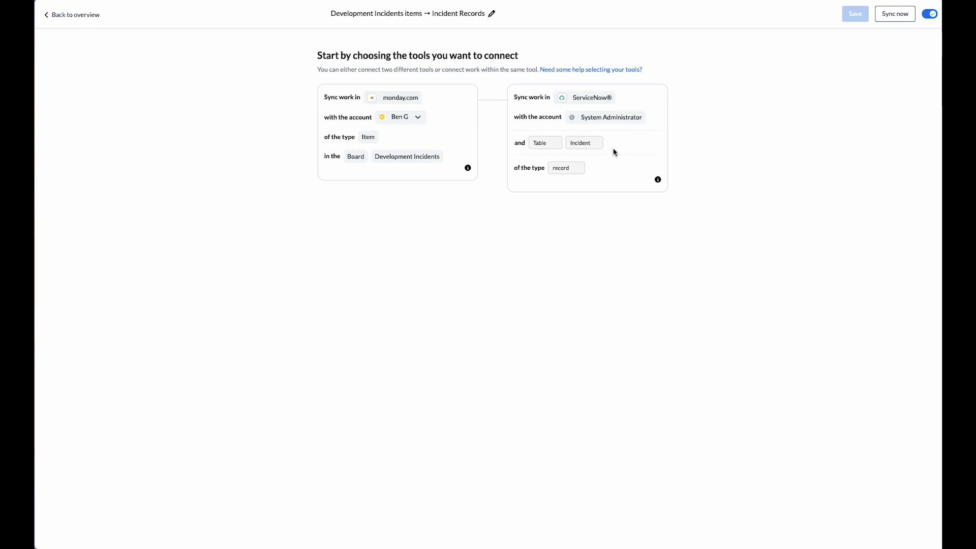
pyautogui.click(404, 117)
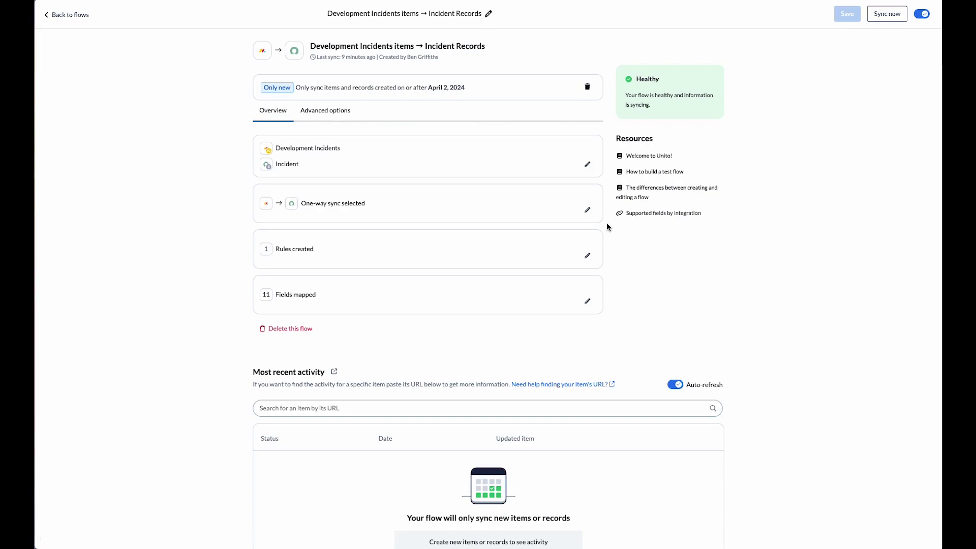
# Set the flow direction to one-way from Development Incidents to Incident, after trying the other options
pyautogui.click(588, 210)
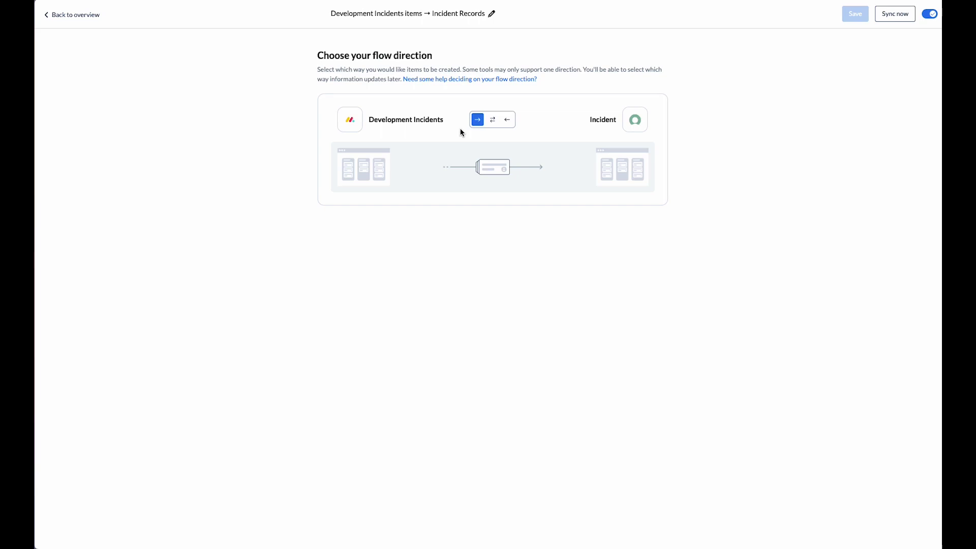
pyautogui.click(493, 120)
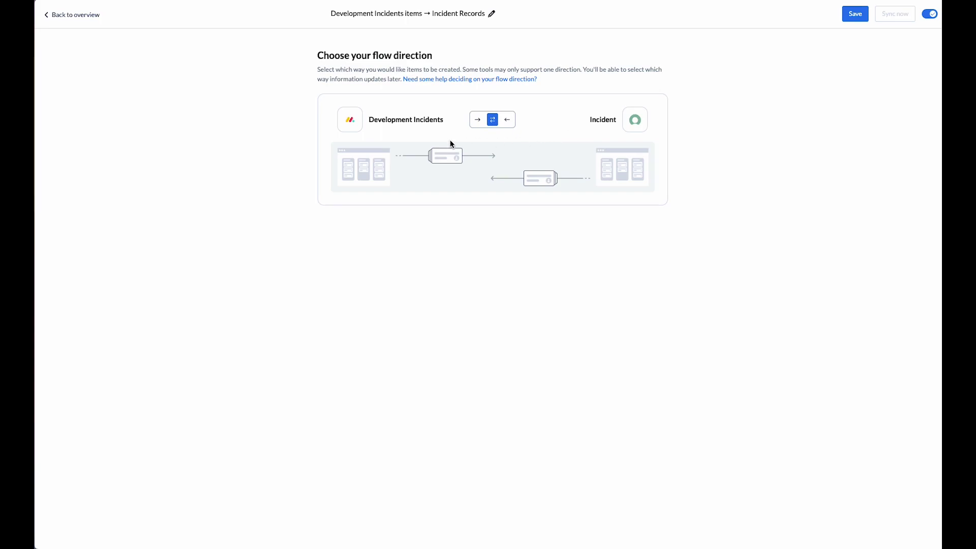
pyautogui.click(507, 119)
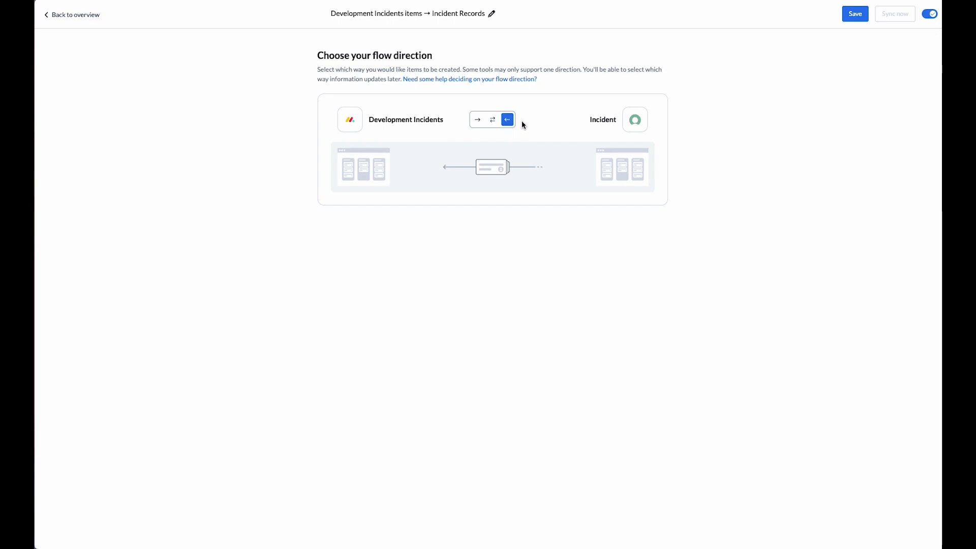
pyautogui.click(477, 118)
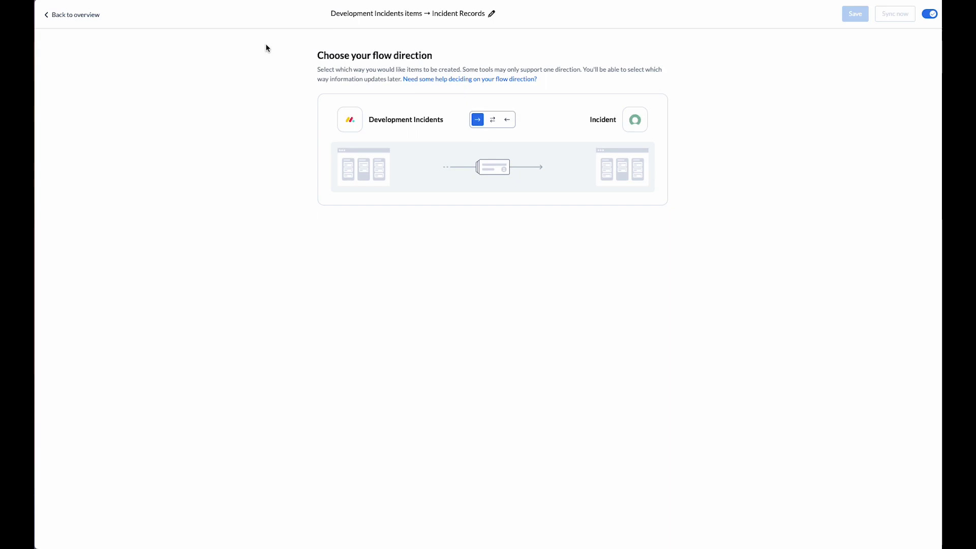
pyautogui.click(92, 15)
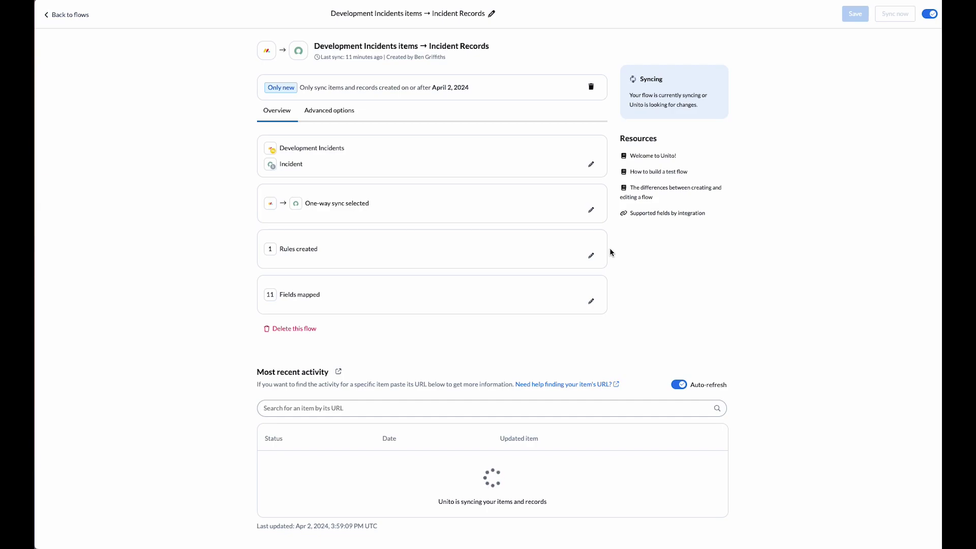
pyautogui.click(591, 255)
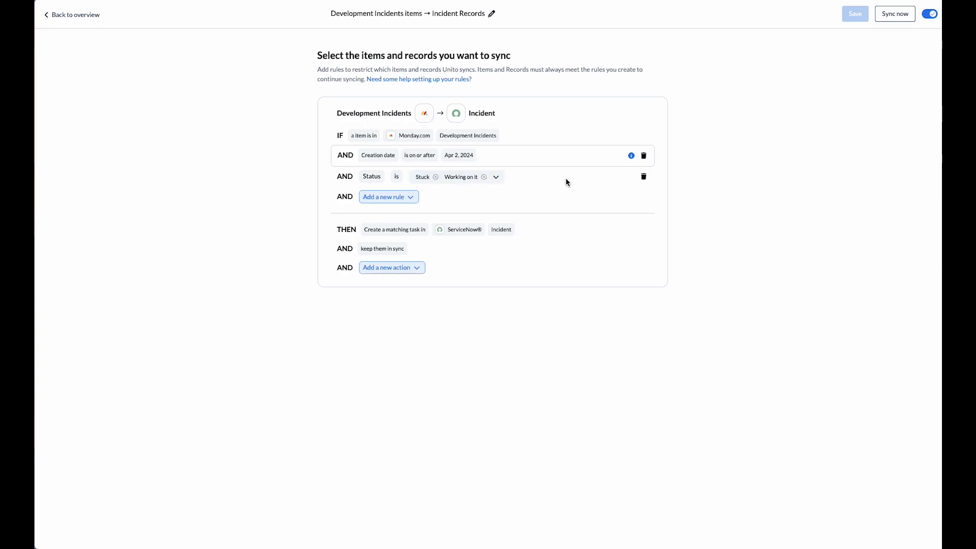
pyautogui.click(408, 197)
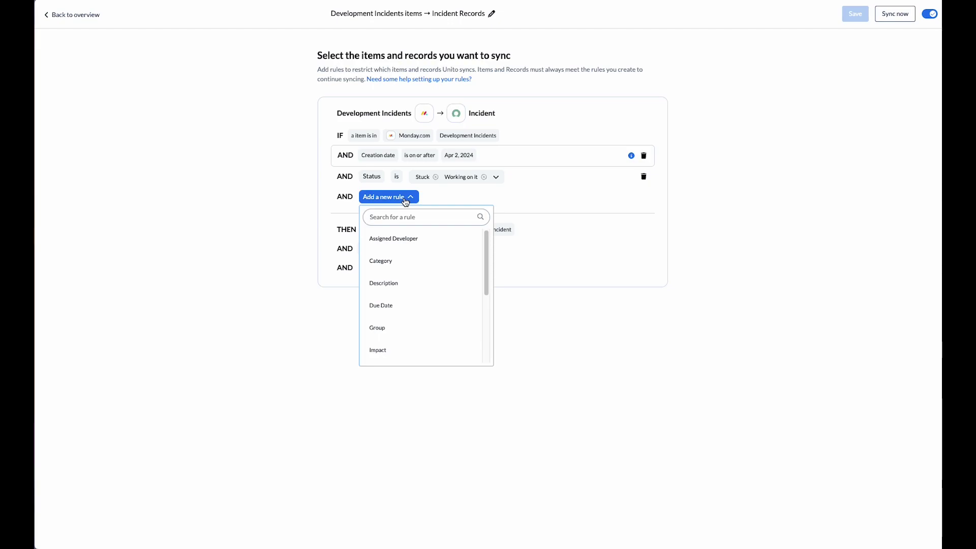
pyautogui.scroll(-2, 436, 263)
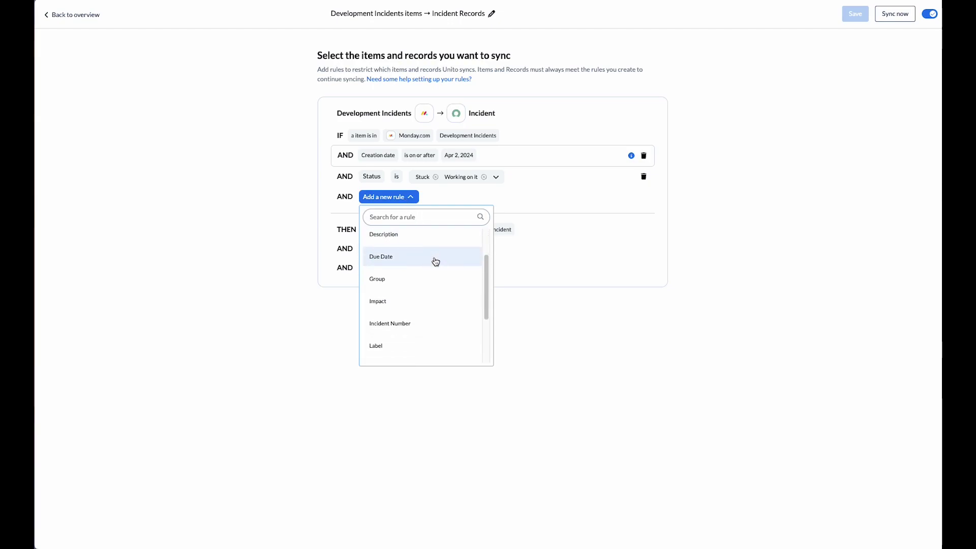
pyautogui.scroll(-2, 437, 267)
pyautogui.scroll(4, 436, 267)
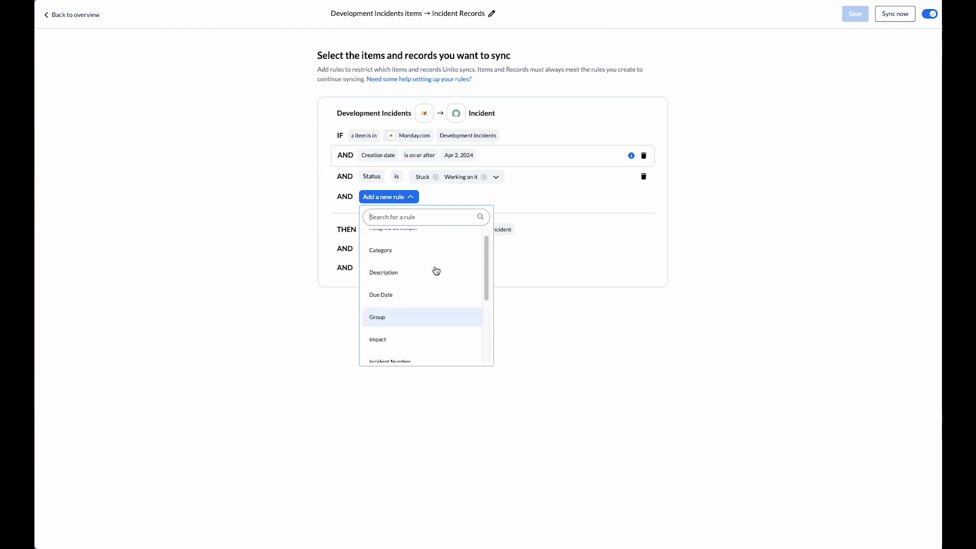
pyautogui.click(249, 192)
pyautogui.click(72, 15)
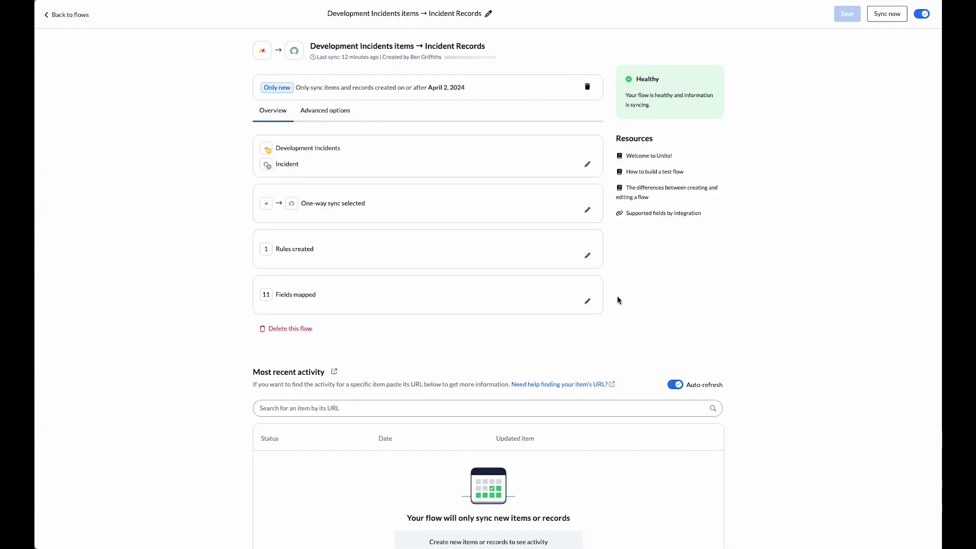
# In field mappings, expand and collapse Impact value mappings, and toggle Resolution Notes direction
pyautogui.click(588, 301)
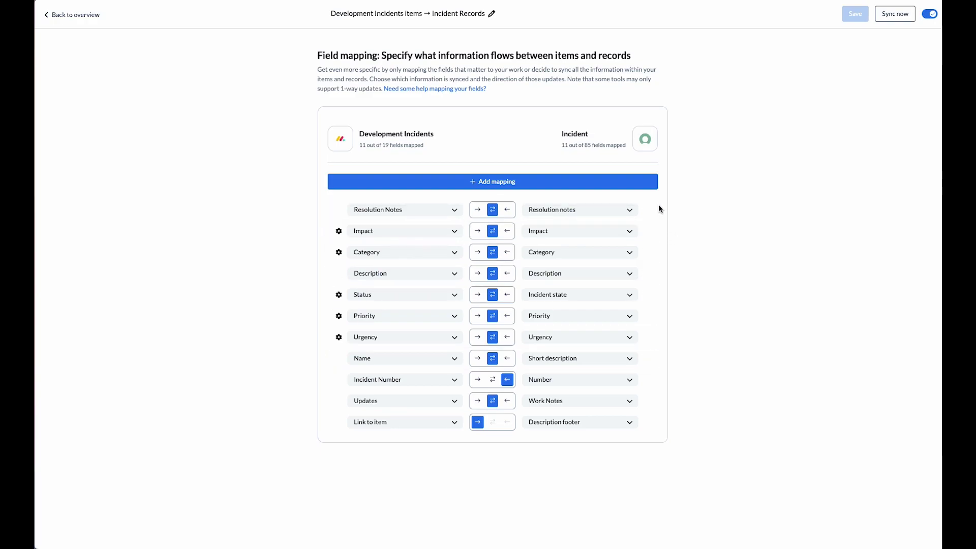
pyautogui.click(339, 231)
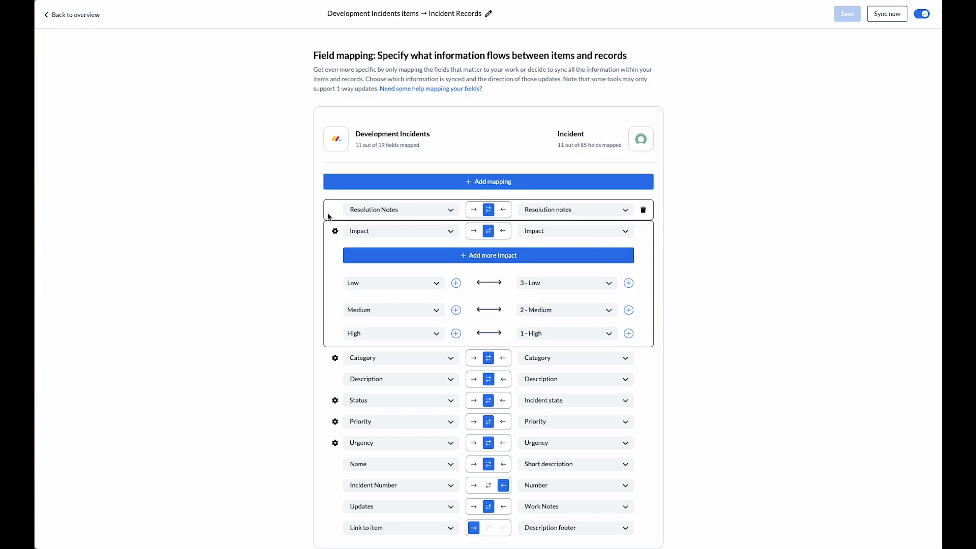
pyautogui.click(336, 231)
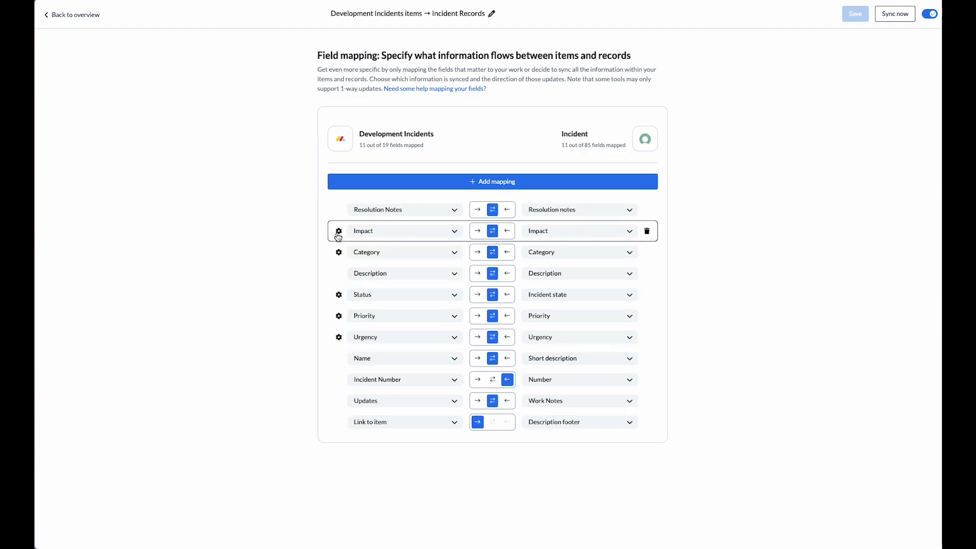
pyautogui.click(473, 209)
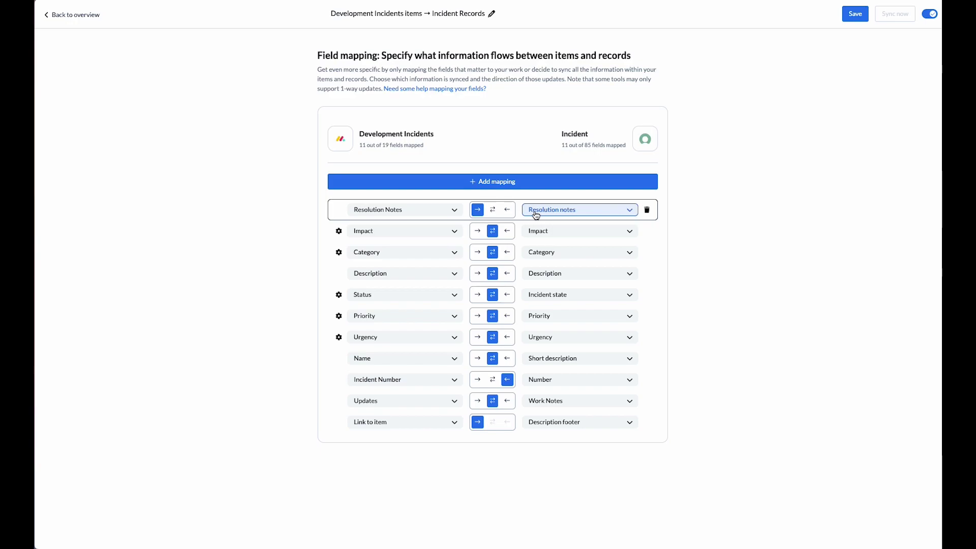
pyautogui.click(493, 210)
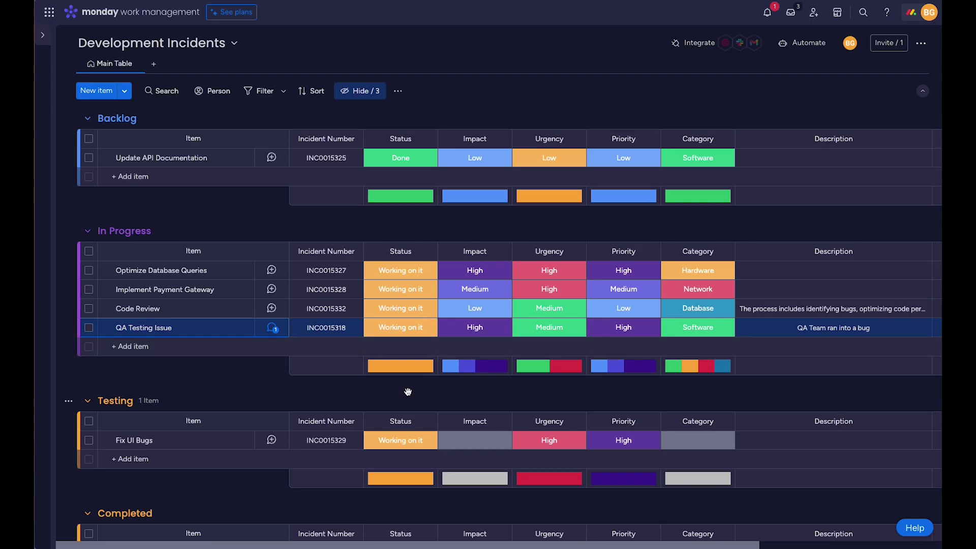
# Open and close QA Testing Issue's status choices, leaving it at Working on it
pyautogui.click(413, 331)
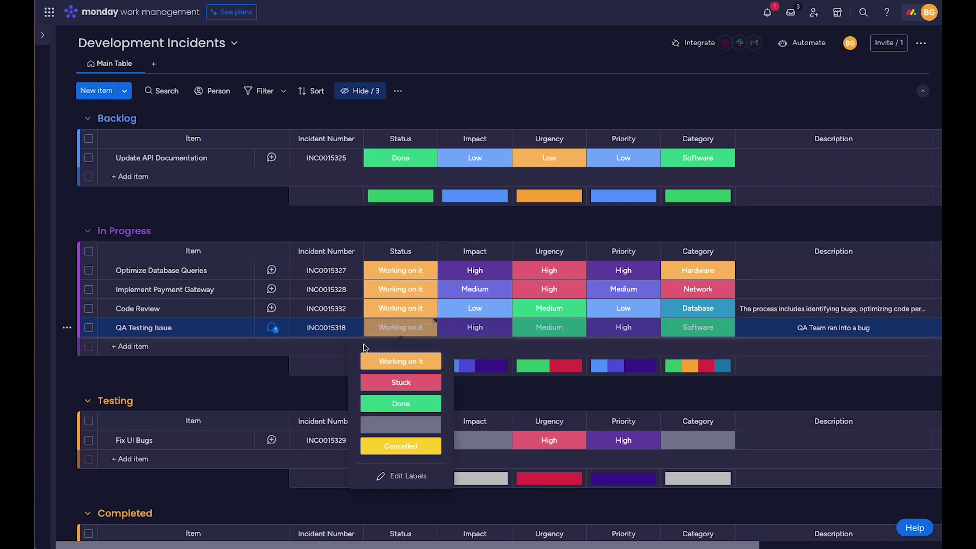
pyautogui.click(277, 372)
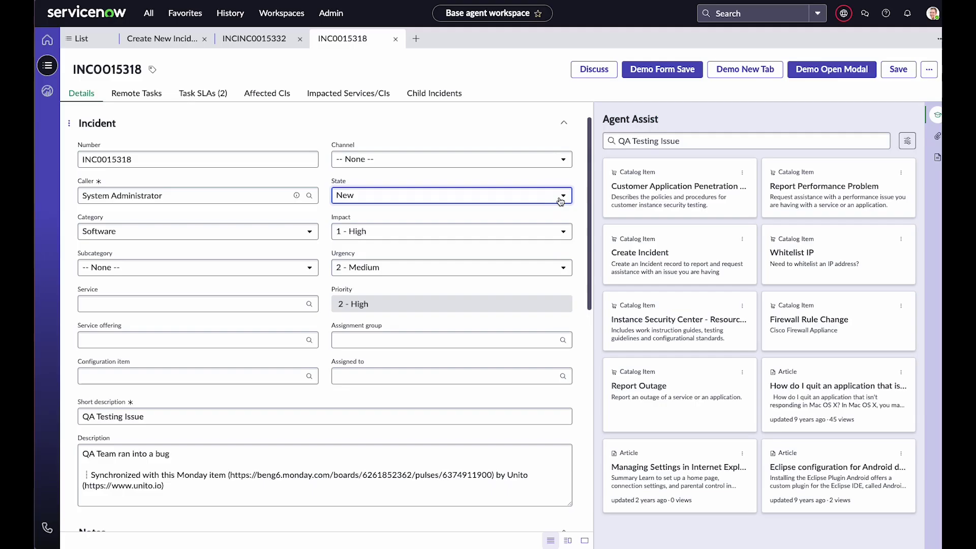
# Set INC0015318 to Closed with resolution code Solved (Work Around) and notes 'Issue Resolved', then save
pyautogui.click(563, 197)
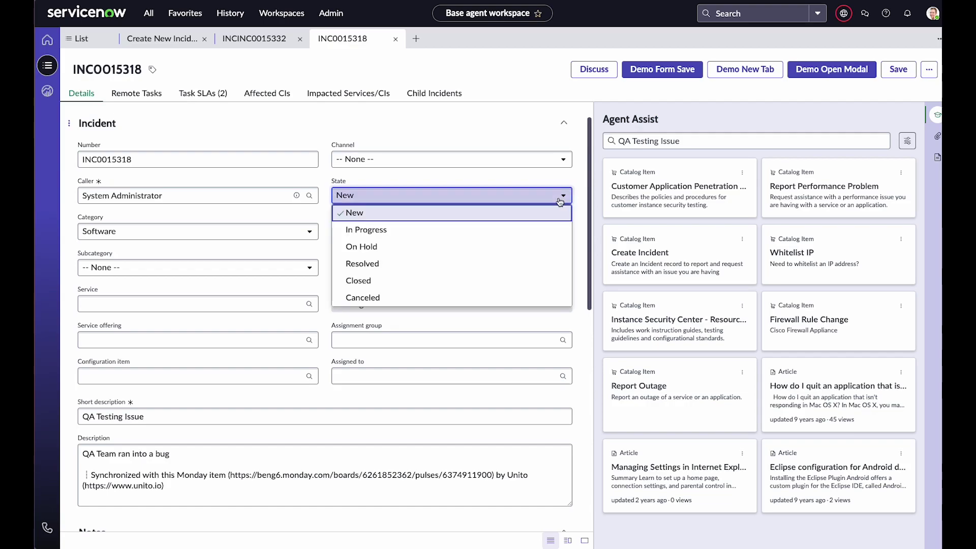
pyautogui.click(362, 280)
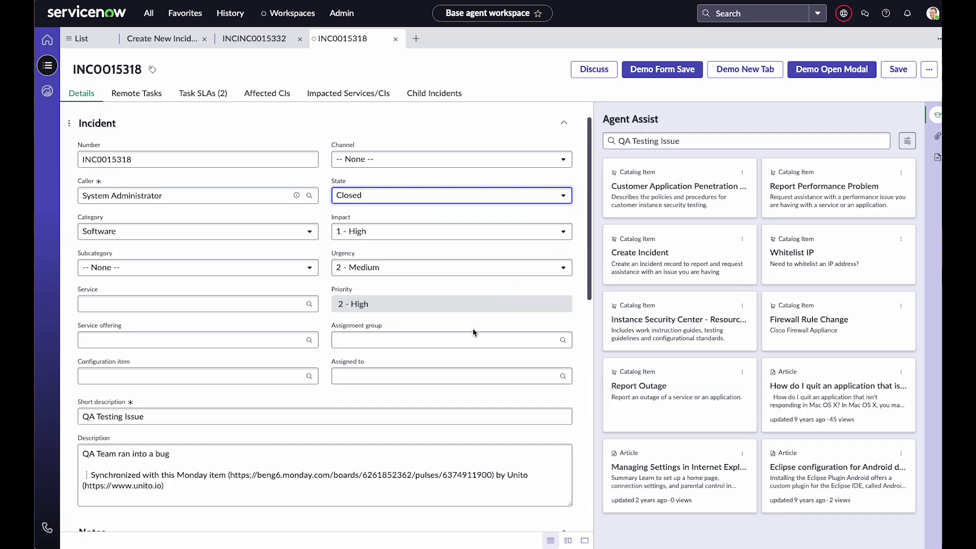
pyautogui.scroll(-5, 472, 335)
pyautogui.scroll(-3, 238, 406)
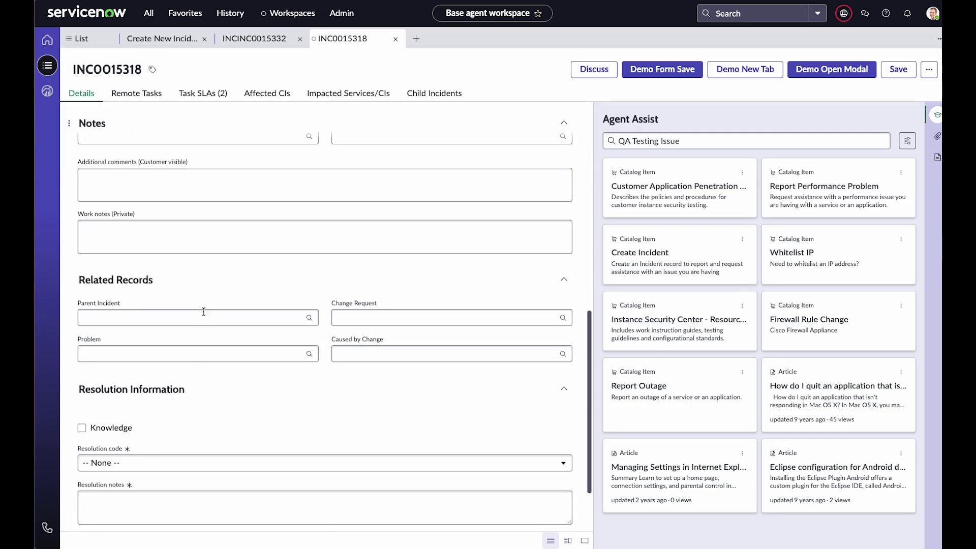
pyautogui.scroll(-2, 175, 412)
pyautogui.click(181, 381)
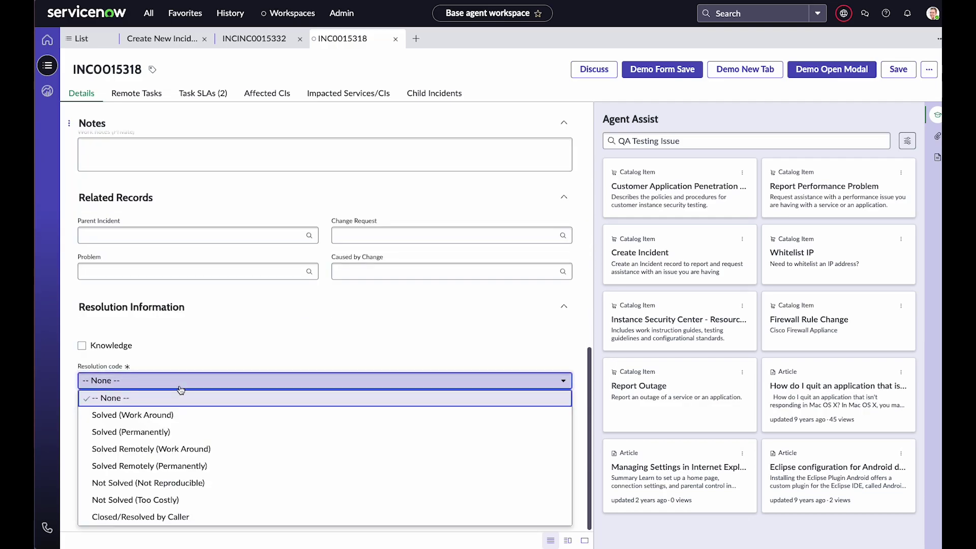
pyautogui.click(187, 416)
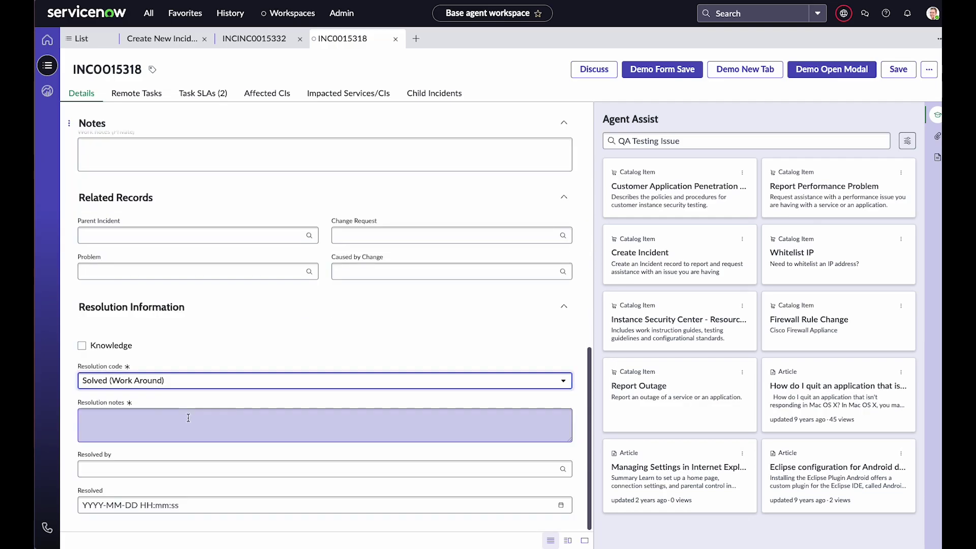
pyautogui.click(180, 422)
pyautogui.write('I')
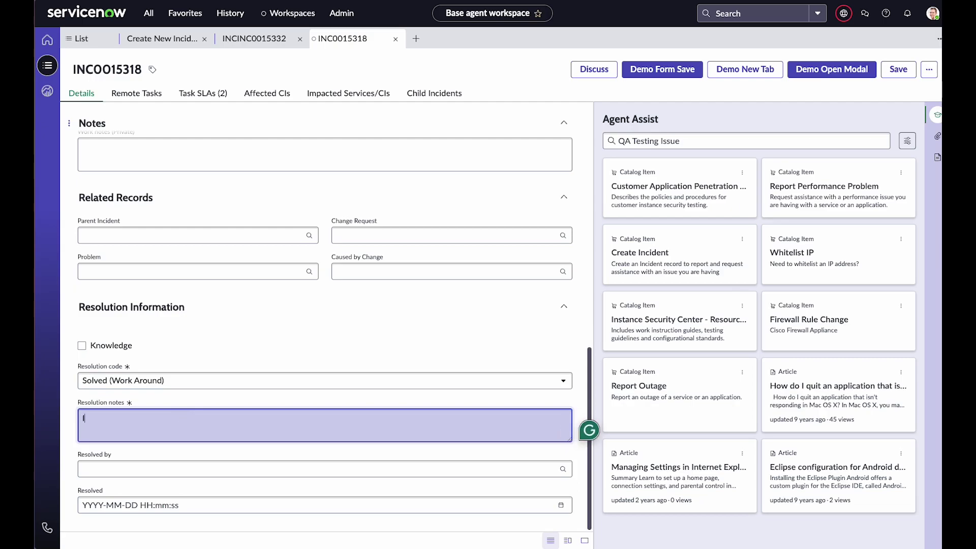
pyautogui.write('ssue Resolved')
pyautogui.click(477, 271)
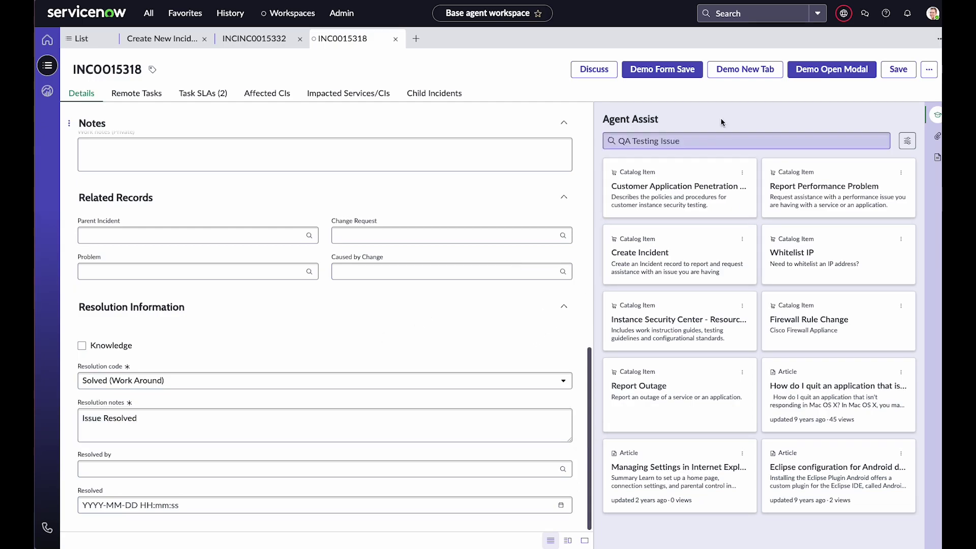
pyautogui.click(898, 69)
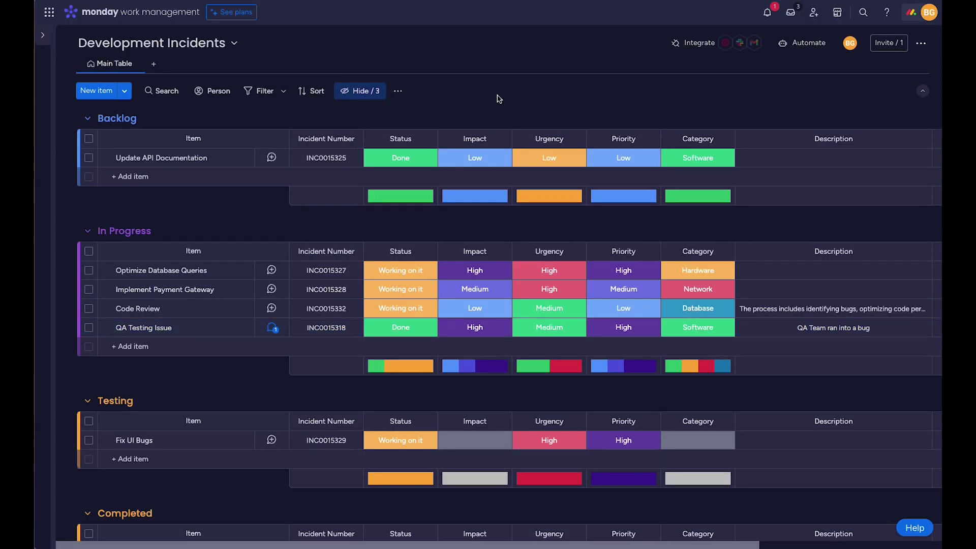
# With QA Testing Issue showing Done, open the Development Incidents board's automation center
pyautogui.click(787, 45)
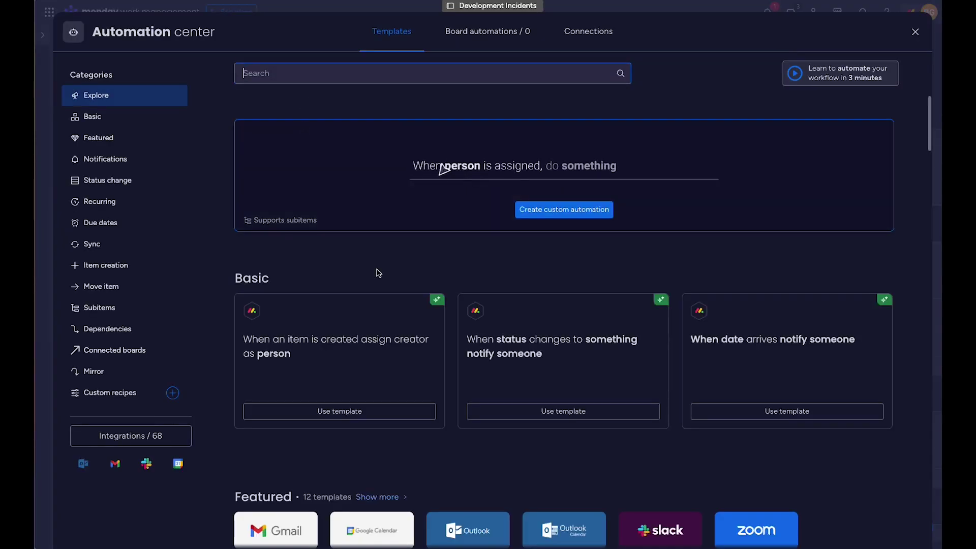
# Build a custom automation with trigger 'When Status changes to Done' and bring up its action choices
pyautogui.click(584, 212)
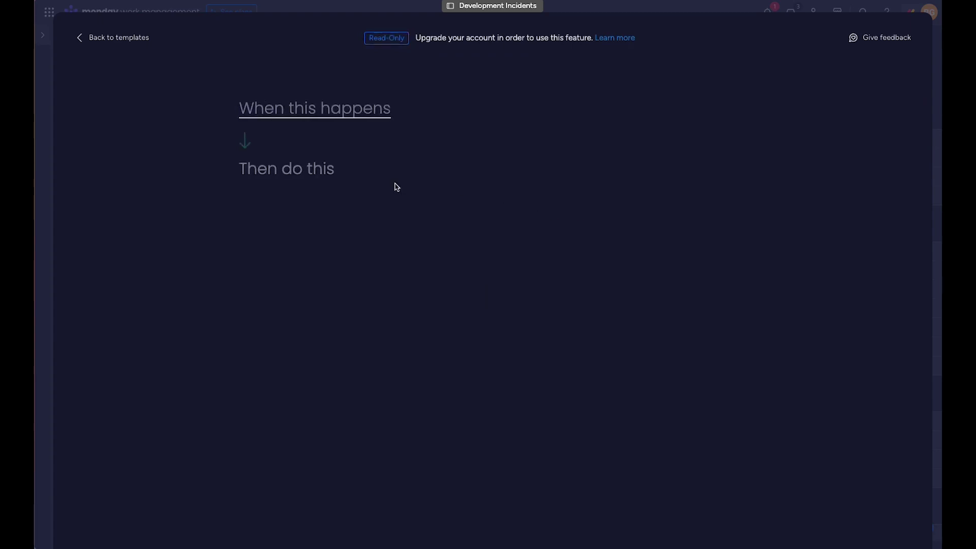
pyautogui.click(308, 113)
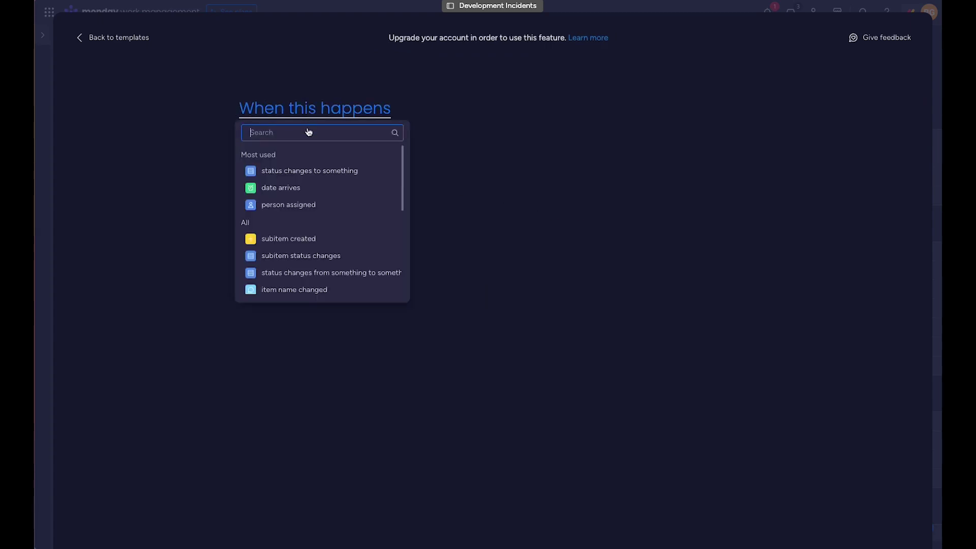
pyautogui.click(313, 169)
pyautogui.click(309, 115)
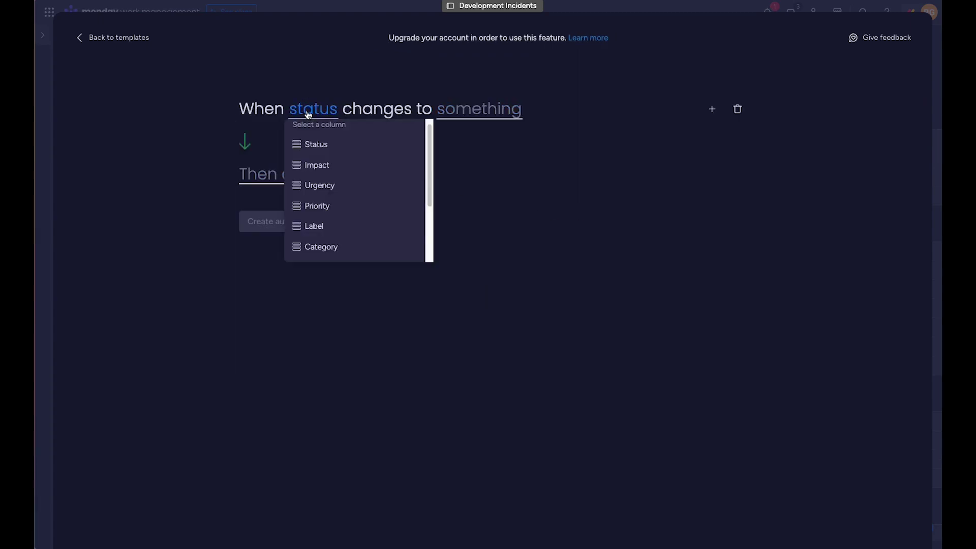
pyautogui.click(321, 144)
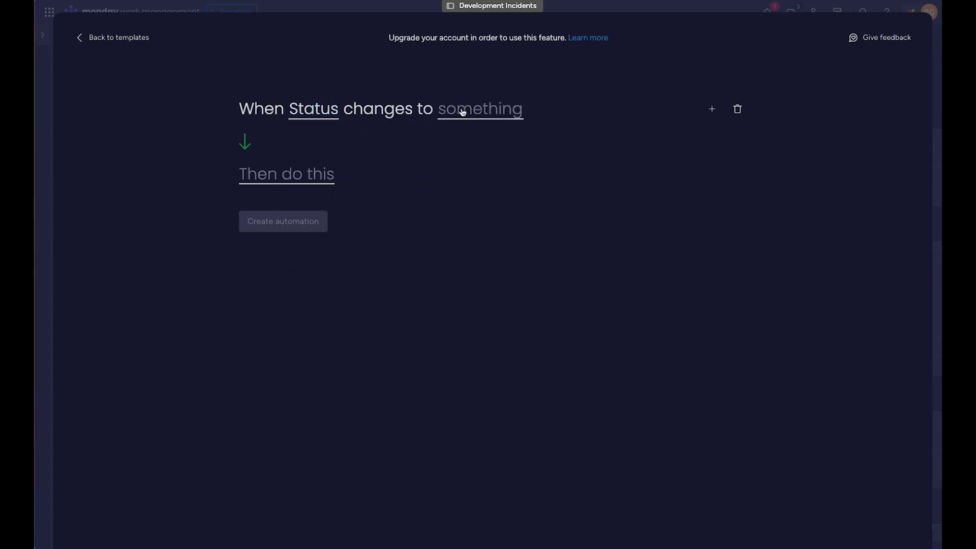
pyautogui.click(464, 110)
pyautogui.click(492, 209)
pyautogui.click(297, 175)
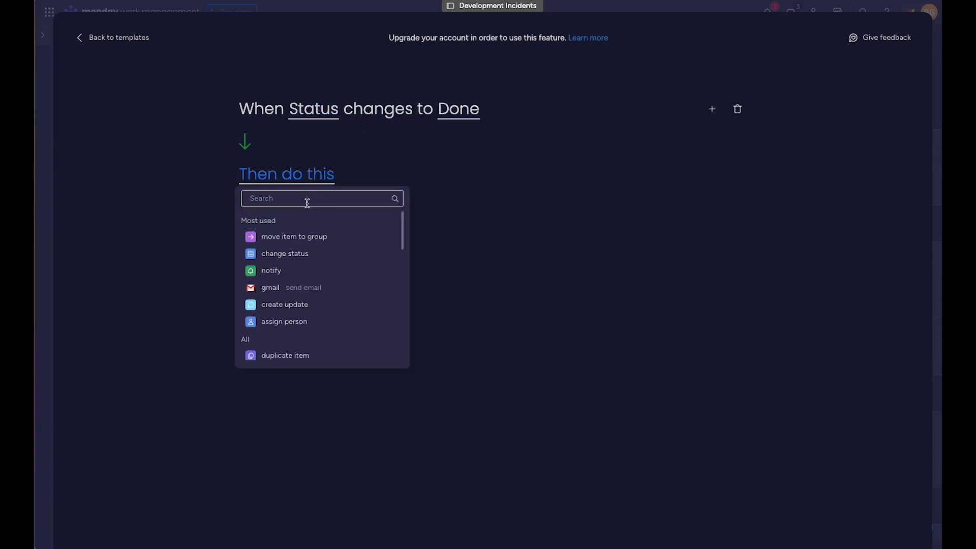